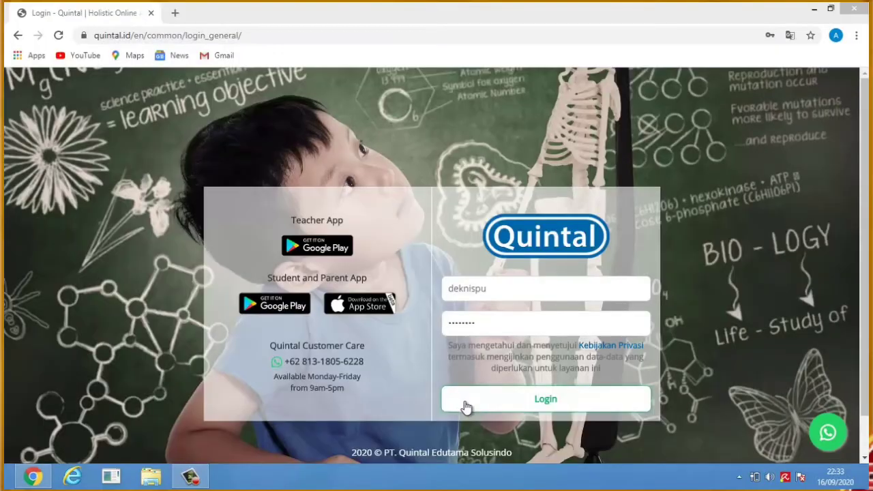
Step: Log in with the filled-in credentials and enter the teacher module (Modul Guru)
click(507, 402)
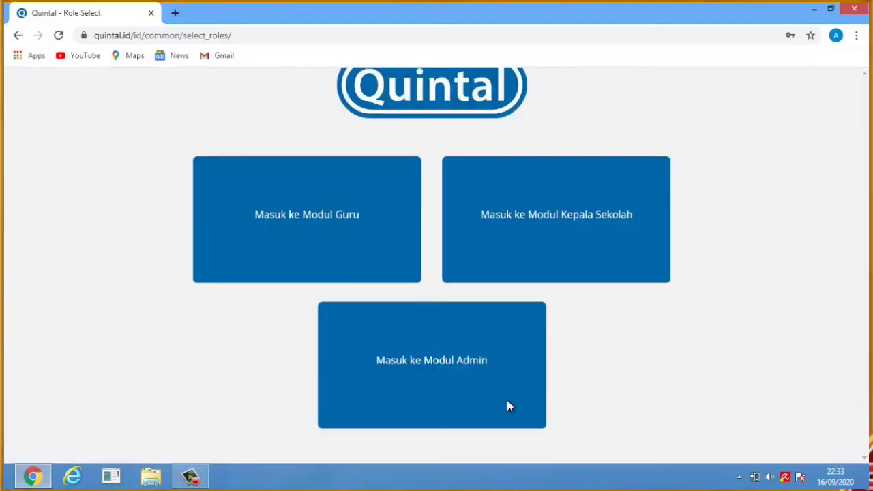
click(354, 243)
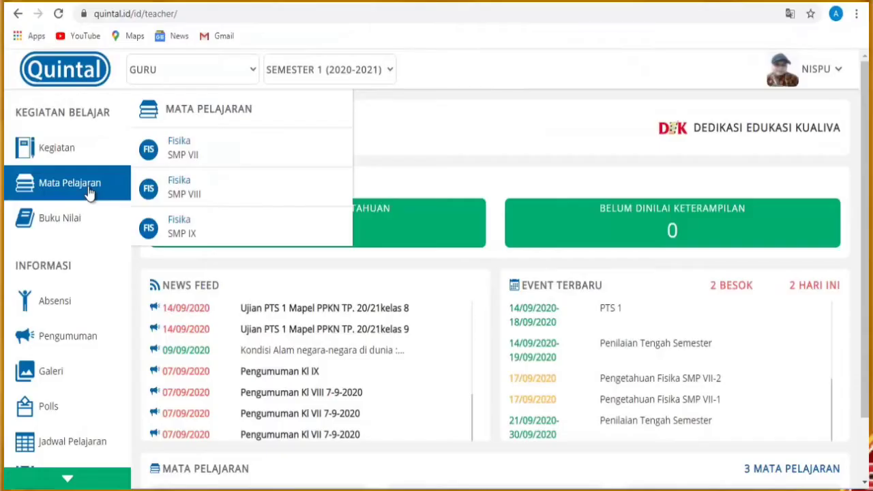
Step: Open the Fisika SMP VII subject and start creating a new attitude mark (Nilai Sikap)
click(202, 148)
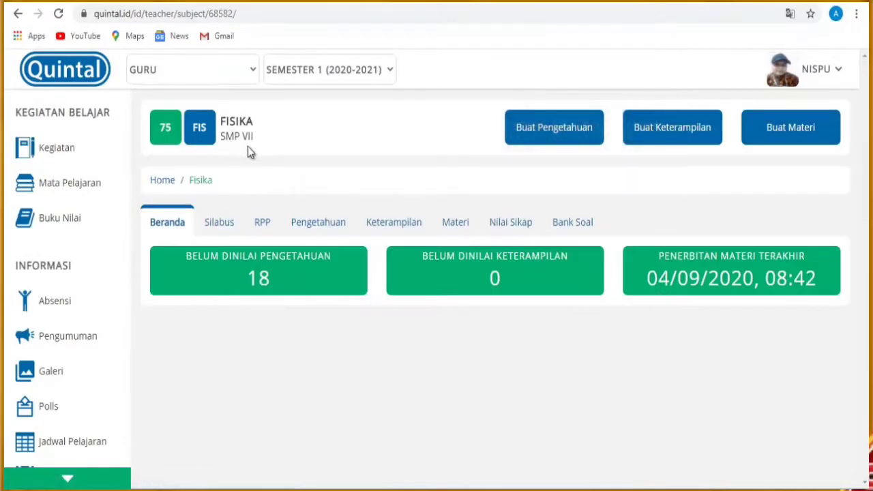
click(508, 227)
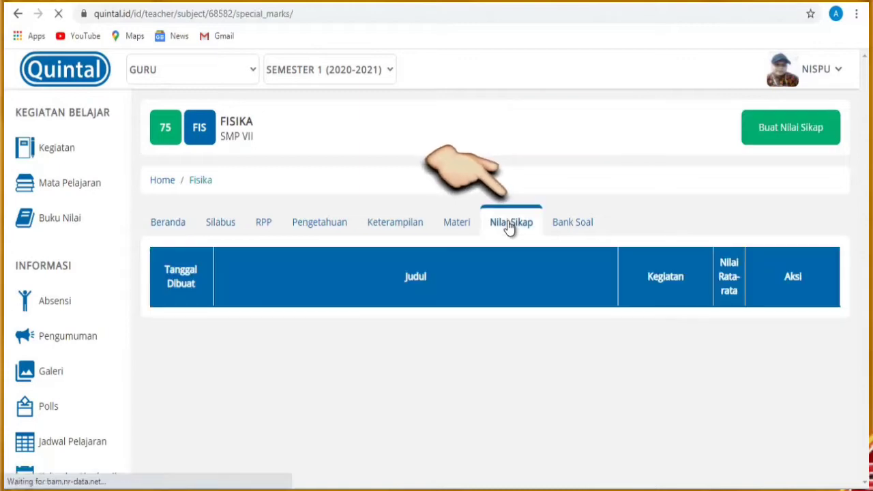
click(761, 138)
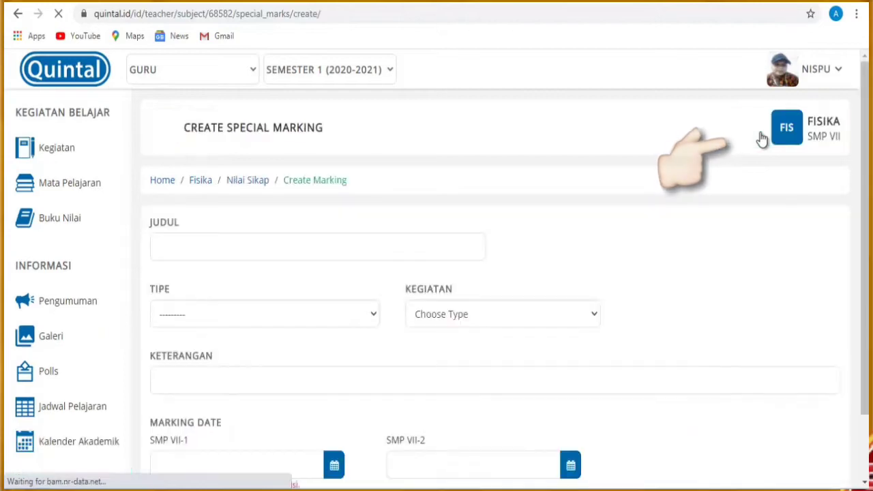
Step: Title the marking "NIlai Sikap PTS" with type Sikap (Nilai Rapor) and activity Sikap Afektif Pts
click(325, 248)
text(NIlai Sikap PTS)
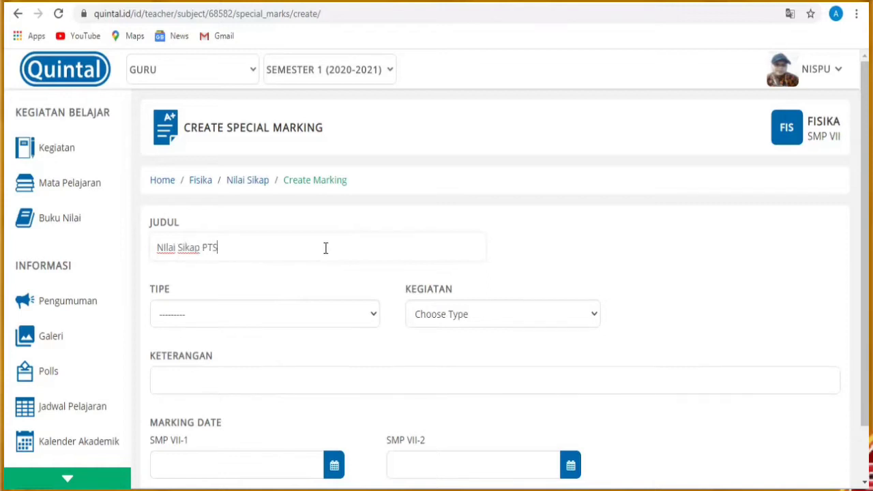
click(296, 314)
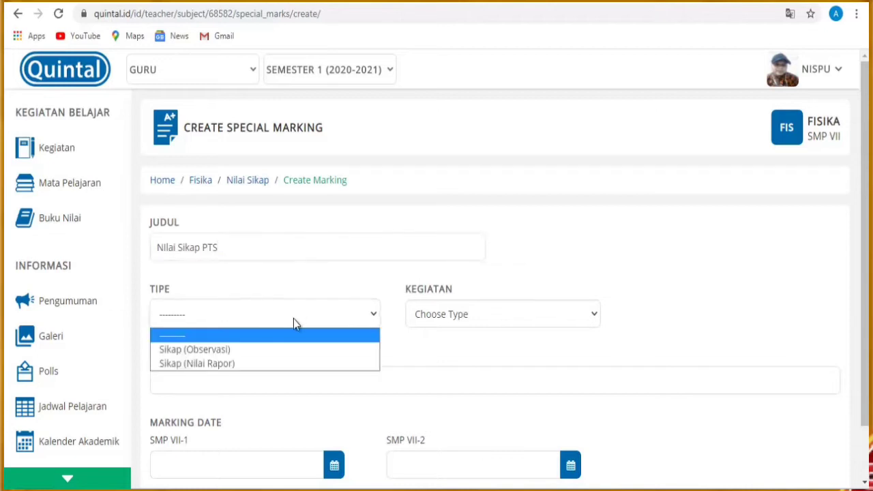
click(264, 366)
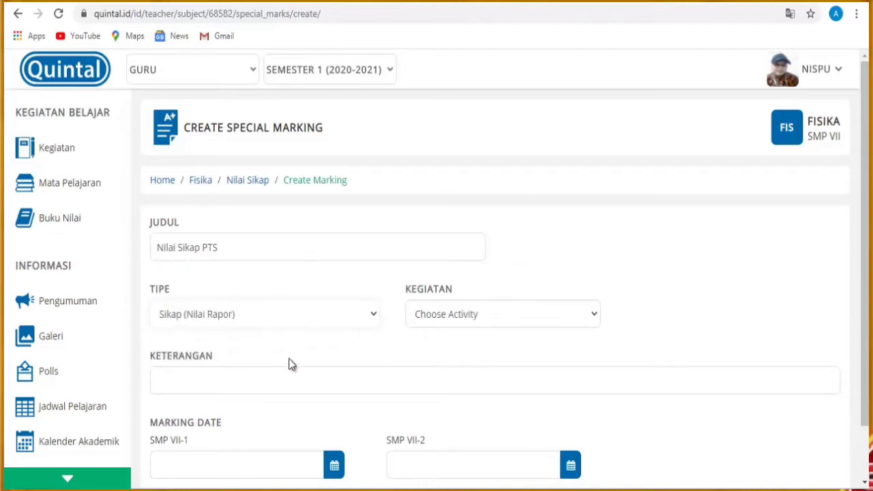
click(437, 319)
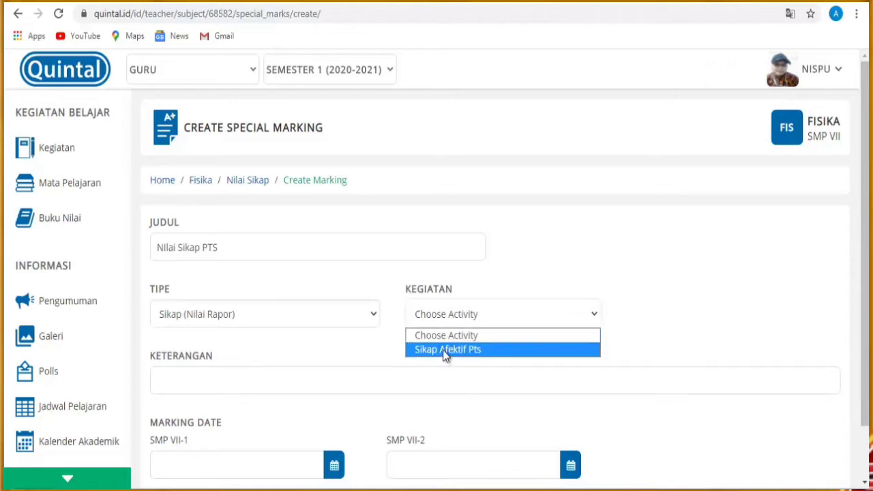
click(446, 350)
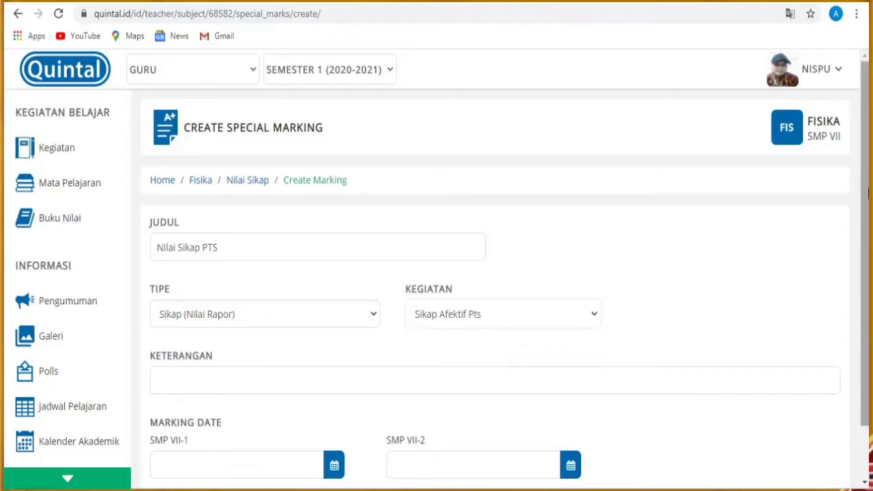
Step: Set the marking date for SMP VII-1 to 17/09/2020 07:30
scroll(863, 224, down, 1)
drag(864, 261, 864, 277)
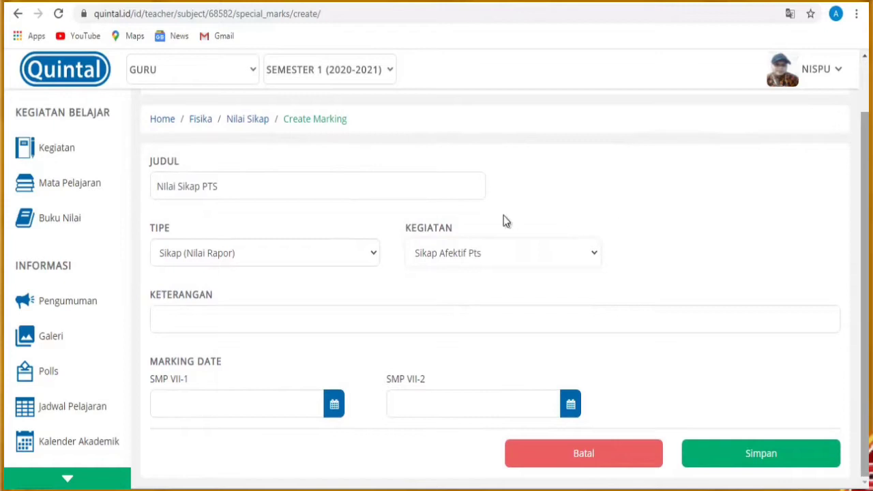
click(174, 404)
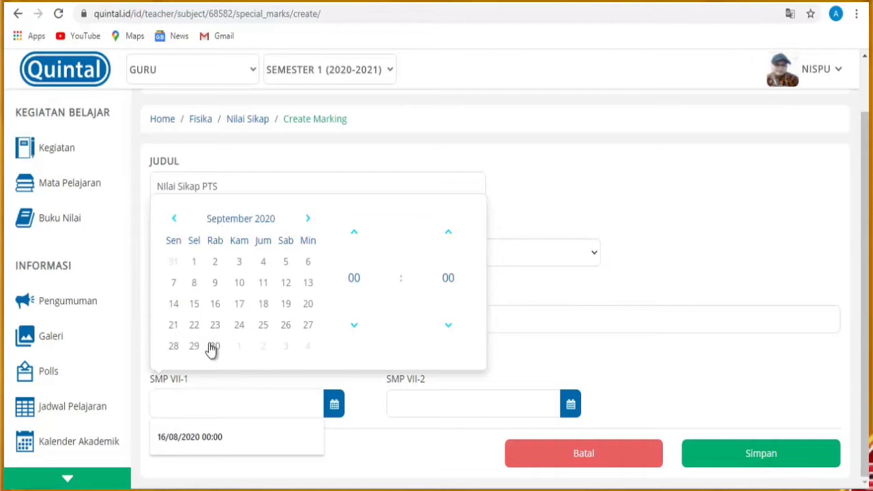
click(240, 305)
click(354, 234)
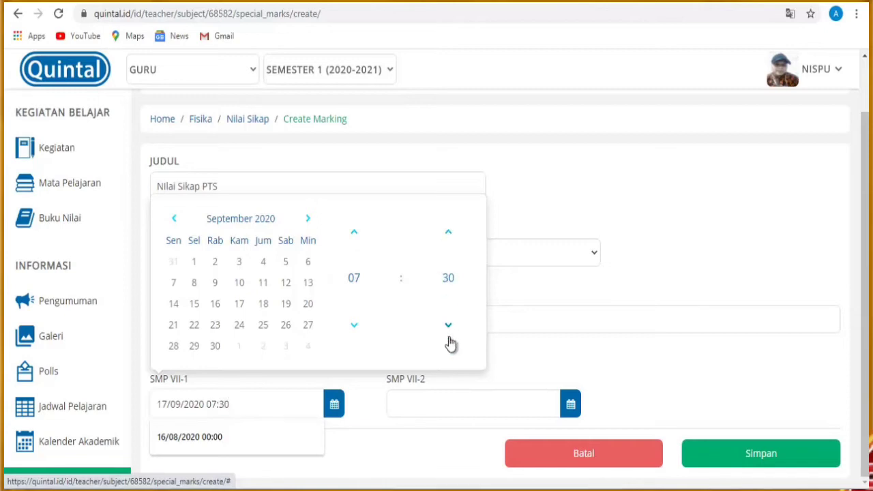
click(656, 358)
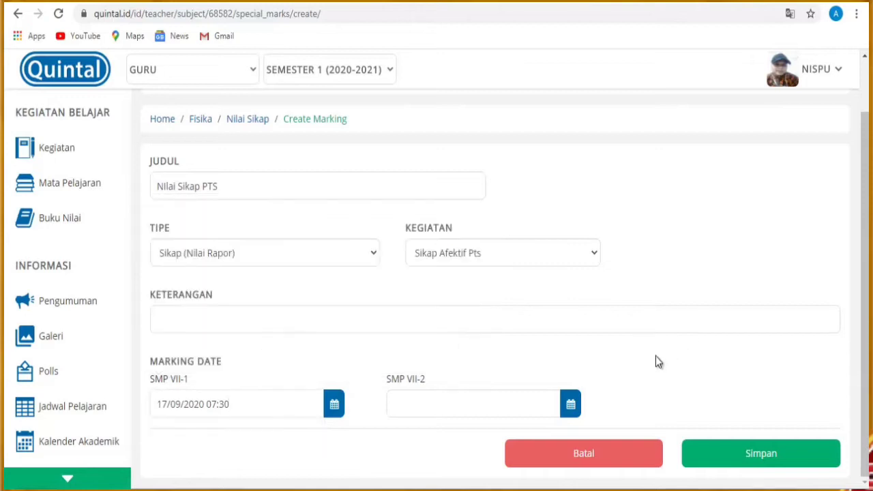
Step: Copy the SMP VII-1 marking date 17/09/2020 07:30 into SMP VII-2 and save the marking
click(253, 407)
drag(239, 407, 140, 406)
key(ctrl+c)
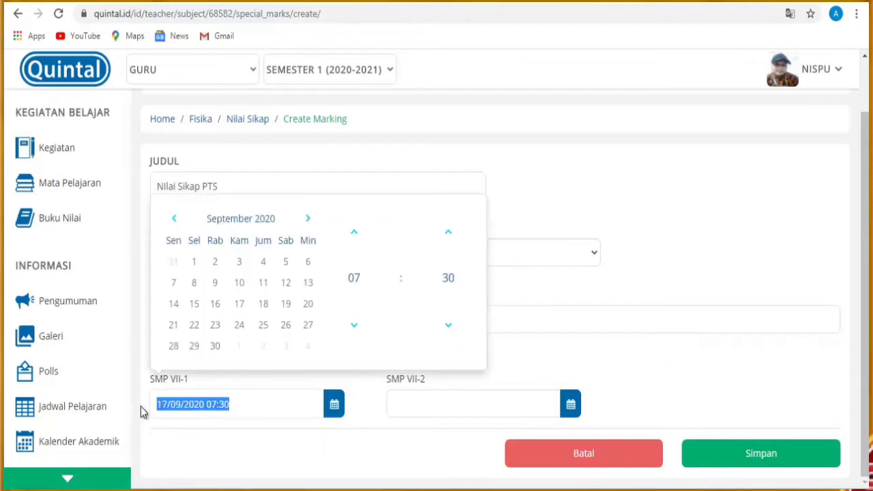
click(435, 409)
key(ctrl+v)
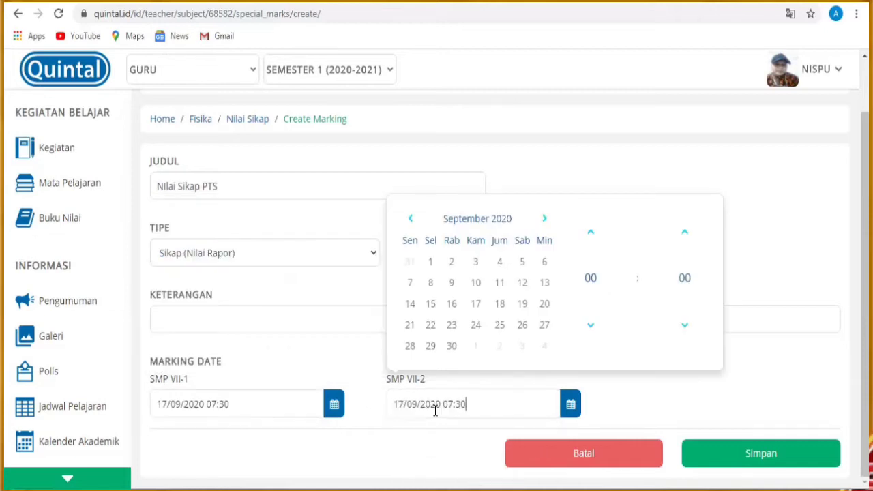
click(428, 432)
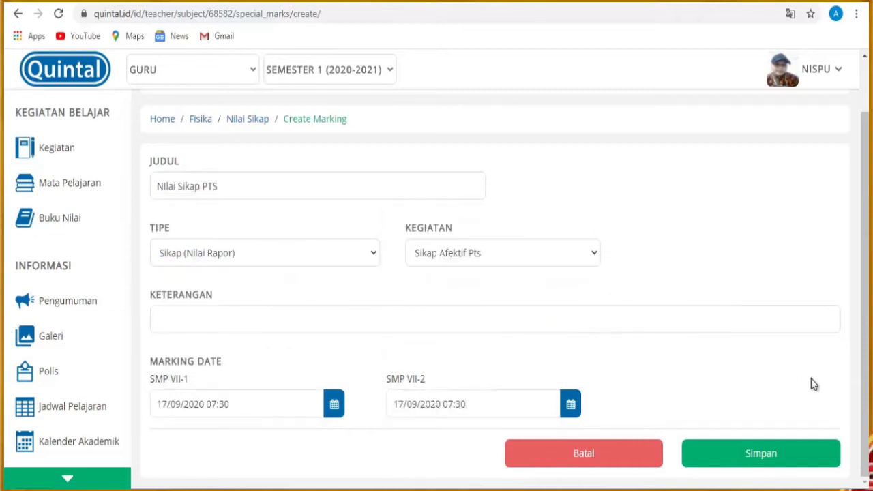
click(783, 447)
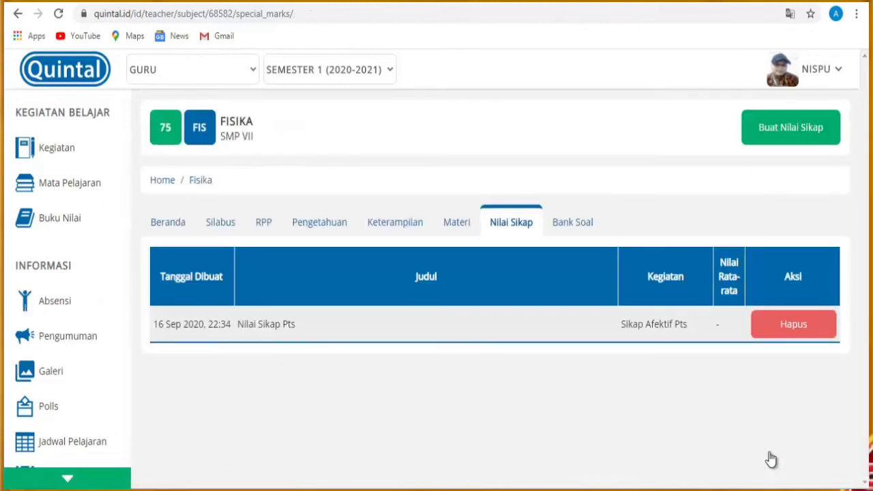
Step: Open the Nilai Sikap Pts entry, enter predicate A for all 20 students of class SMP VII 1 and save the marks
click(528, 329)
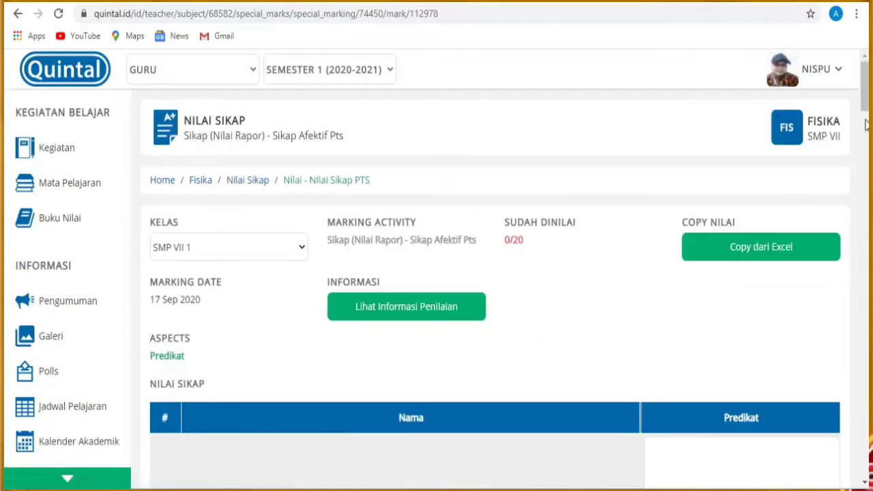
scroll(504, 275, down, 3)
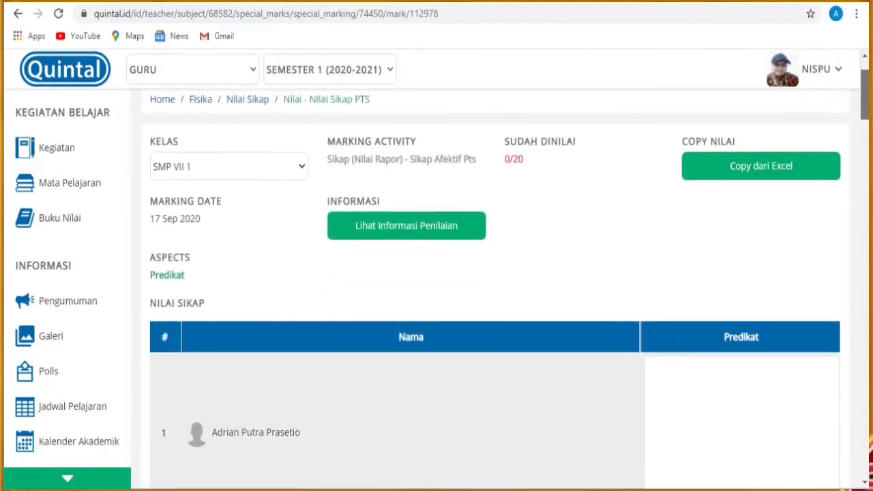
scroll(750, 116, down, 3)
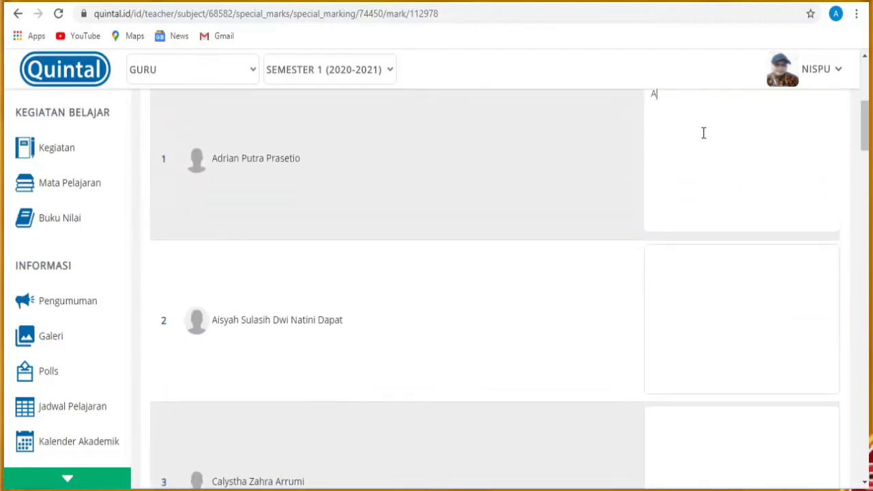
key(Tab)
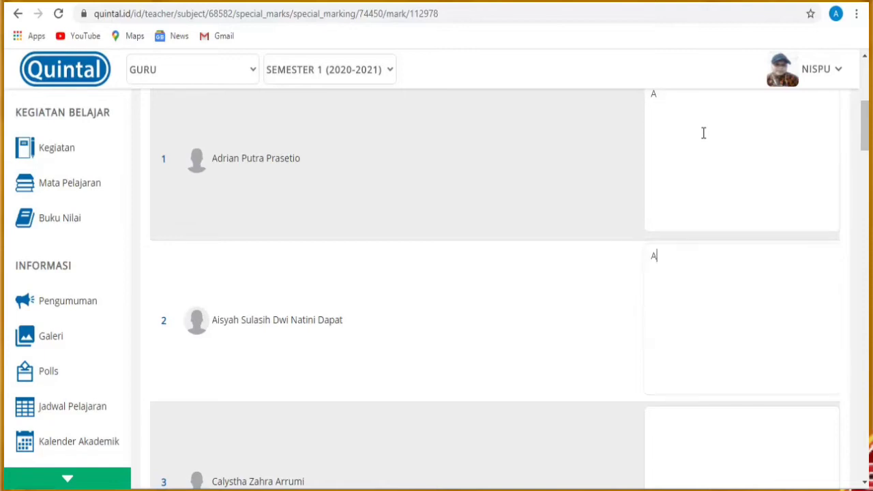
text(A)
key(Tab)
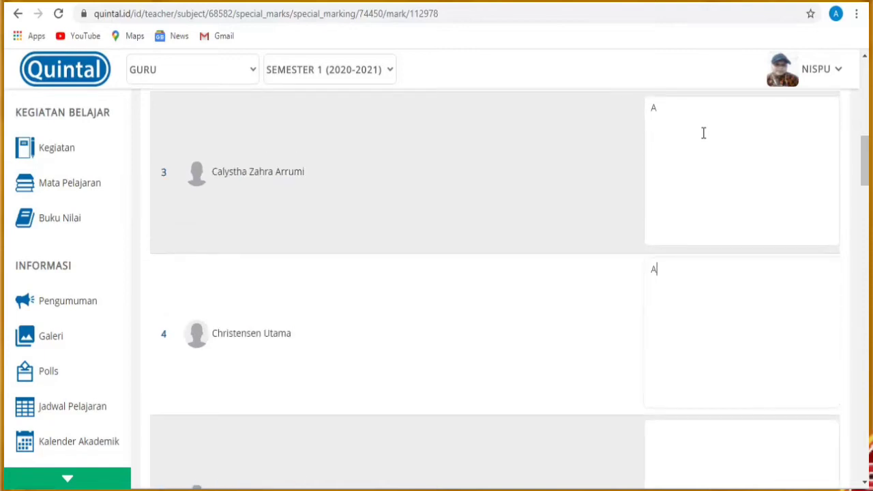
key(Tab)
text(A)
key(Tab)
key(Tab)
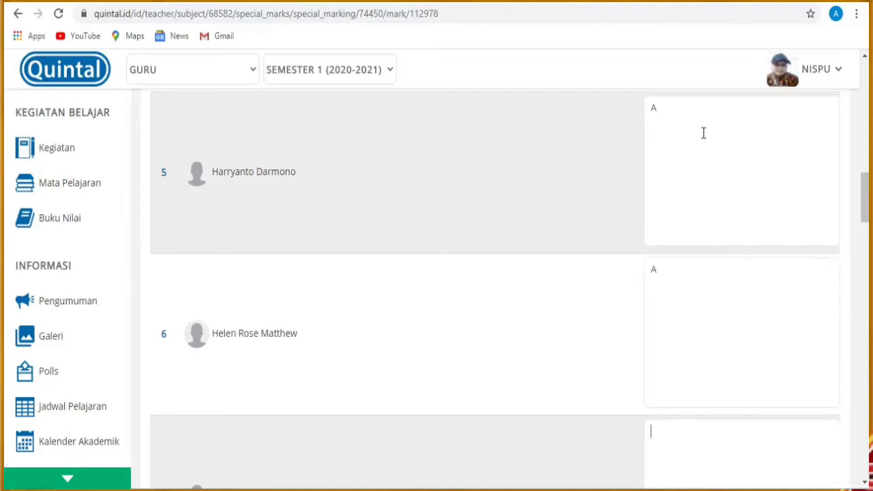
key(Tab)
text(A)
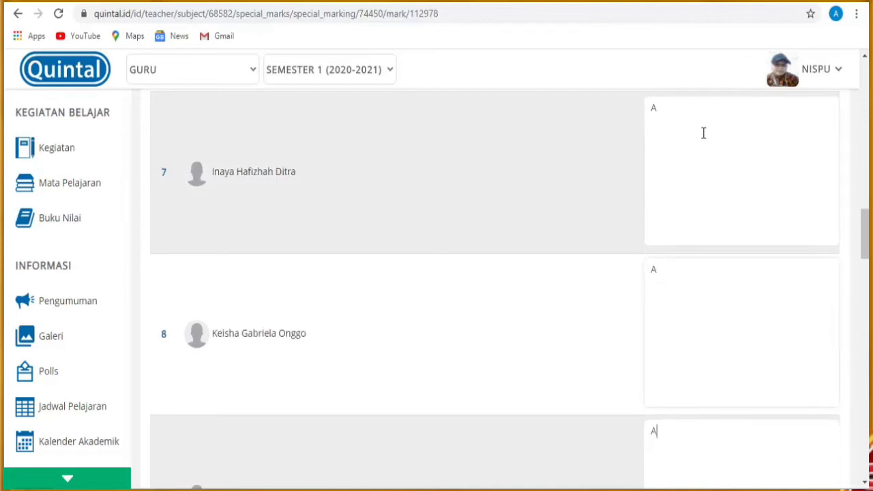
key(Tab)
text(A)
key(Tab)
text(A)
key(Tab)
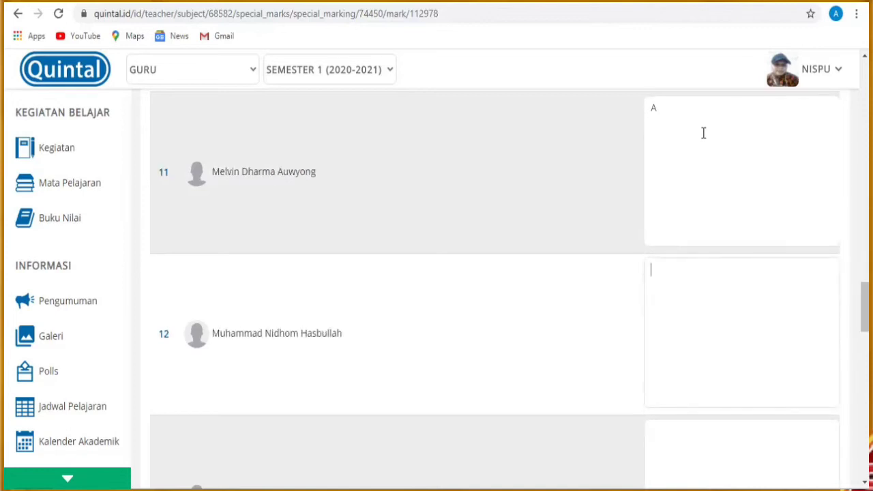
text(A)
key(Tab)
text(A)
key(Tab)
text(A)
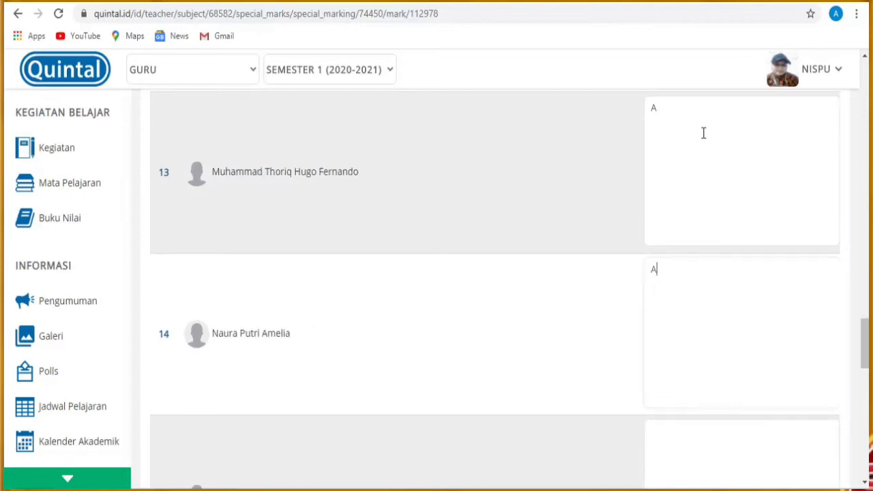
key(Tab)
text(A)
key(Tab)
text(A)
key(Tab)
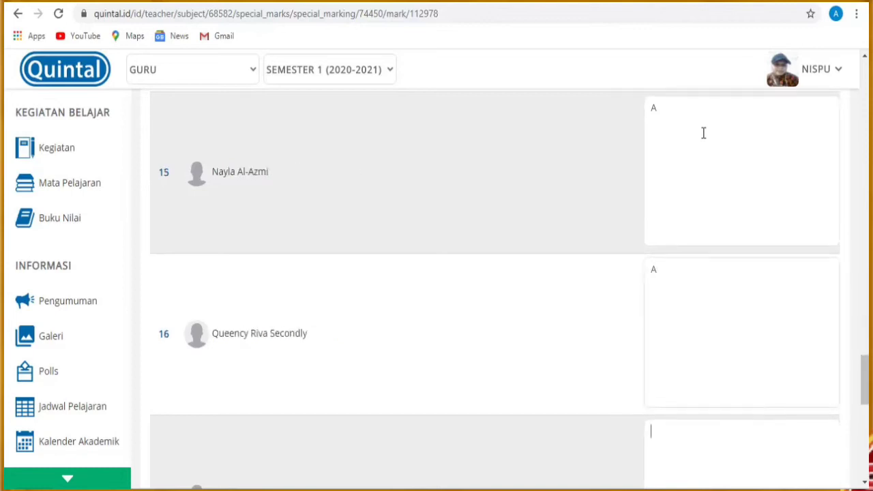
text(A)
key(Tab)
text(A)
key(Tab)
text(A)
key(Tab)
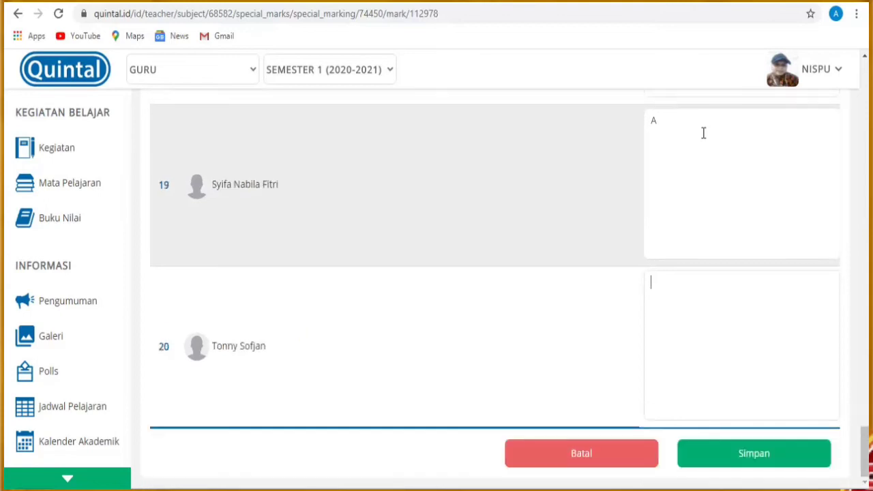
text(A)
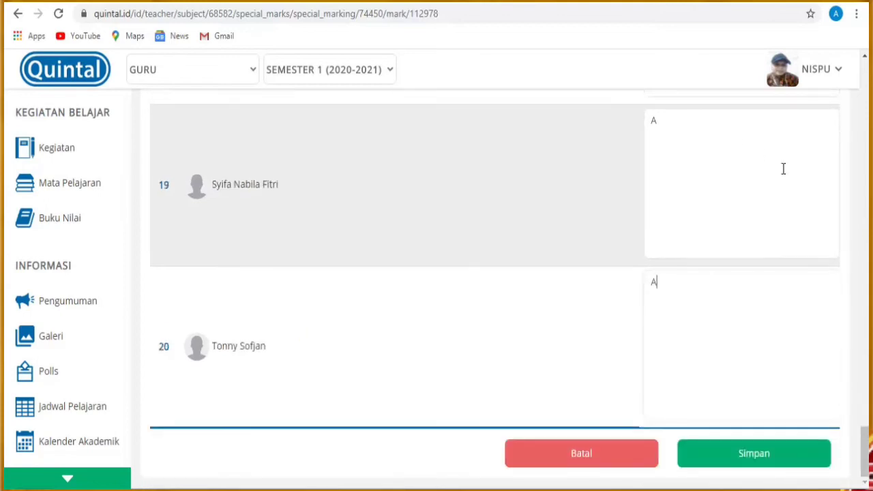
click(748, 456)
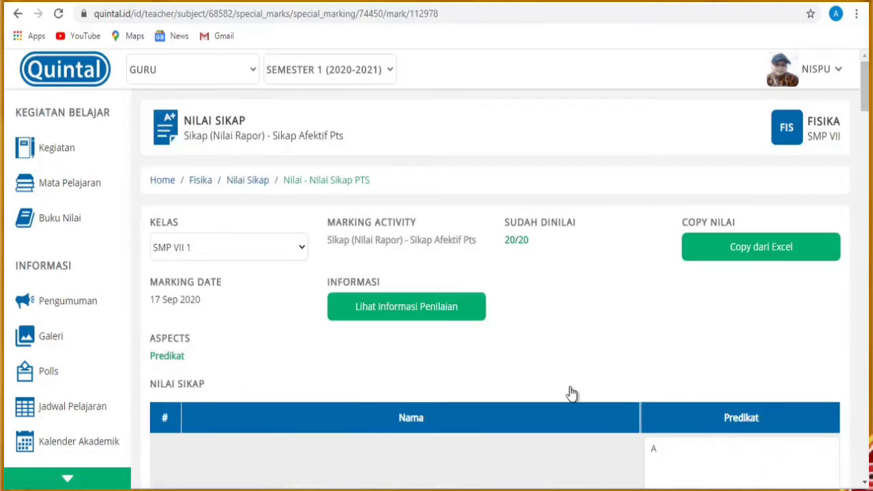
Step: Switch the attitude marking to class SMP VII 2, enter predicate A for all 20 students and save the marks
click(301, 251)
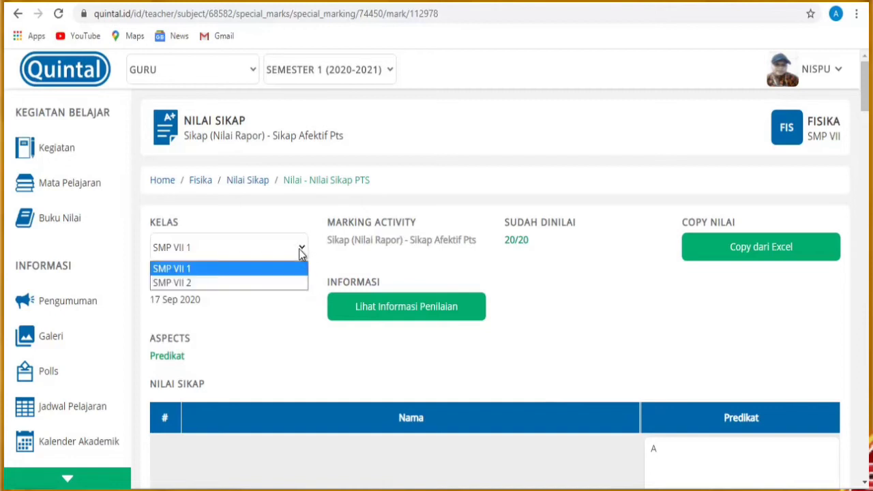
click(284, 282)
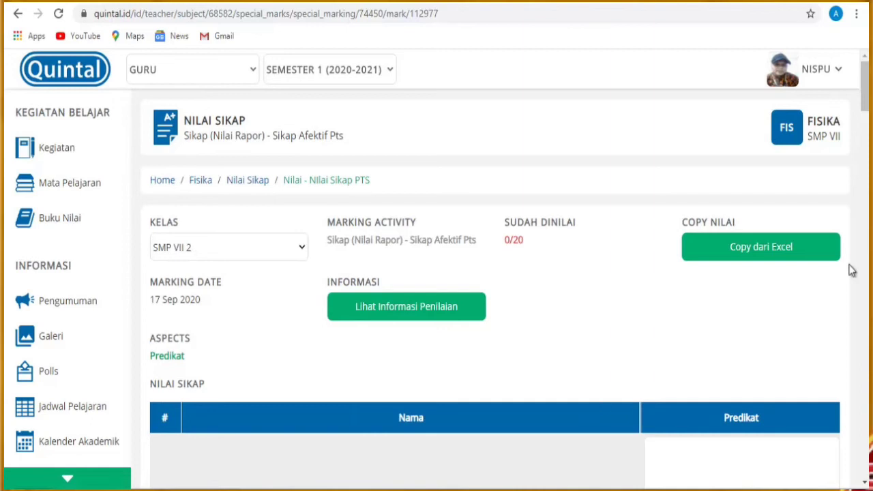
drag(867, 90, 866, 128)
click(699, 147)
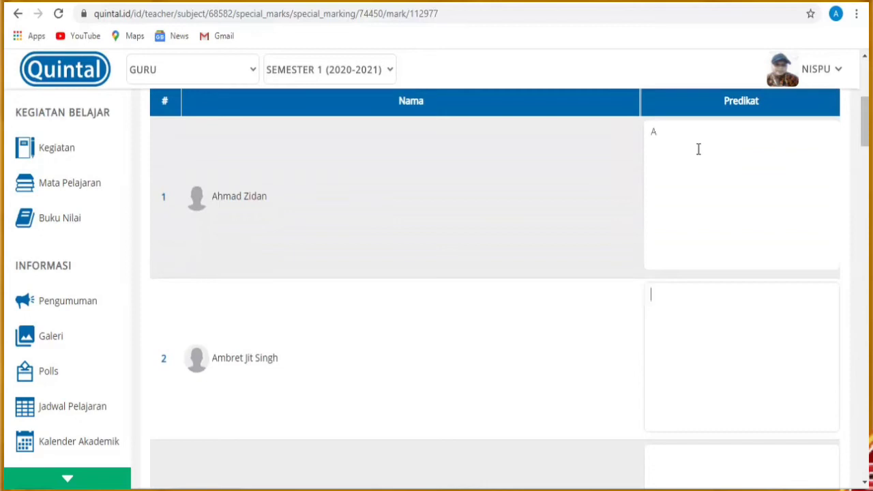
text(A)
key(Tab)
text(A)
key(Tab)
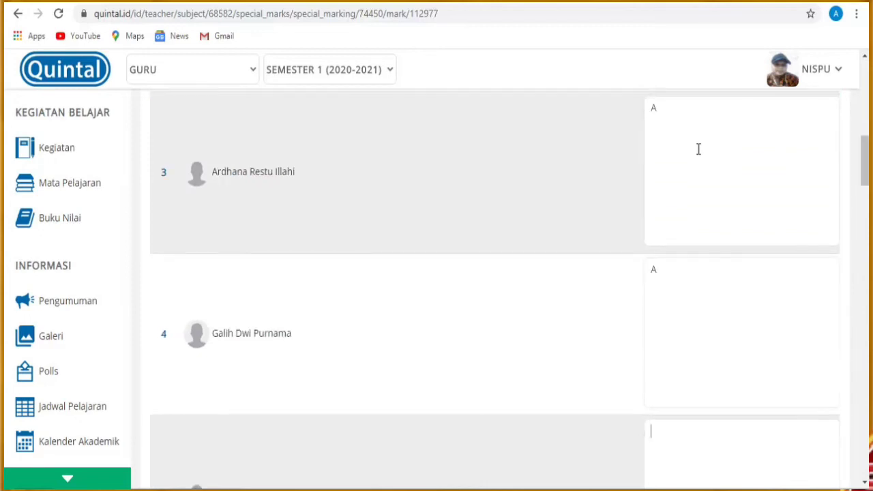
text(A)
key(Tab)
text(A)
key(Tab)
text(A)
key(Tab)
text(A)
key(Tab)
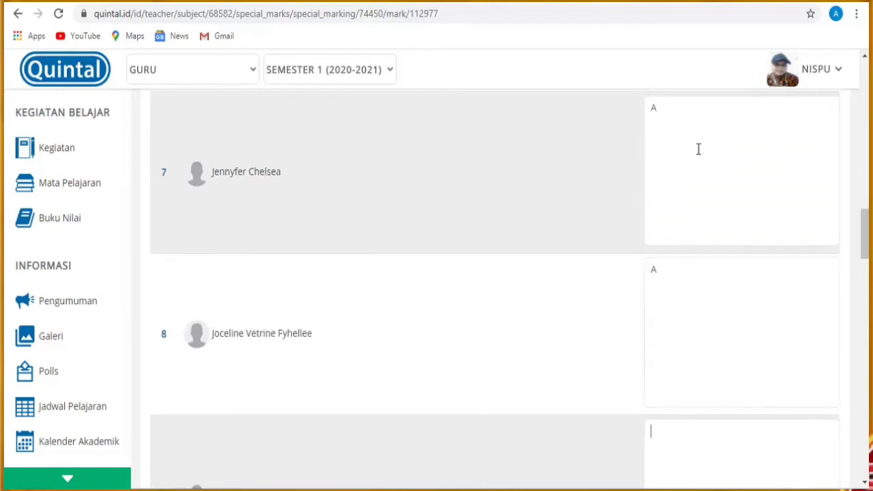
text(A)
key(Tab)
text(A)
key(Tab)
text(A)
key(Tab)
text(A)
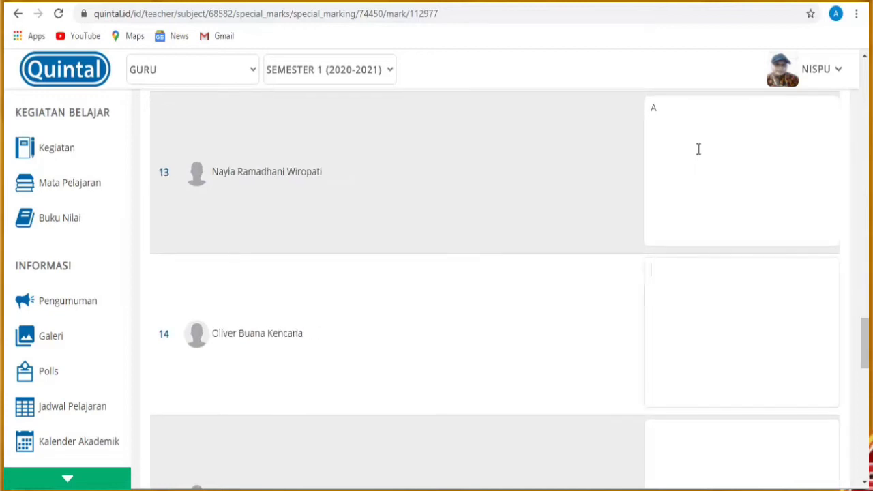
text(	A	A)
key(Tab)
text(A)
key(Tab)
text(A)
key(Tab)
text(A	A)
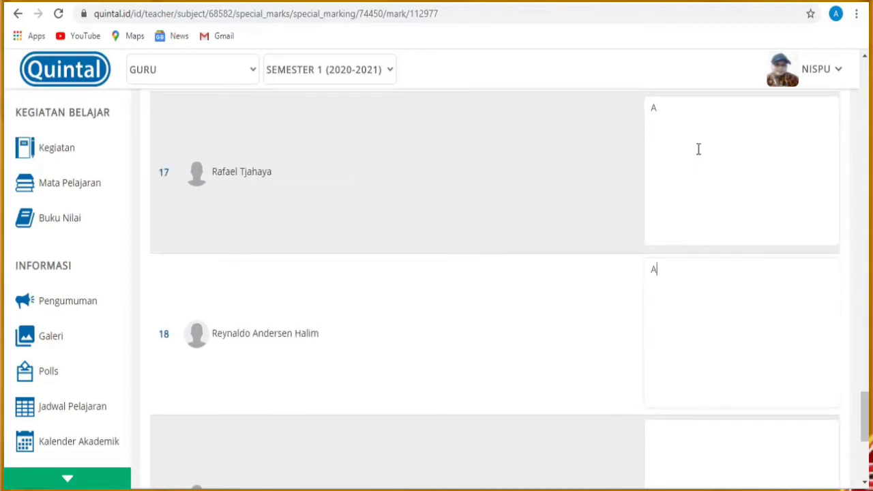
key(Tab)
text(A)
key(Tab)
text(A)
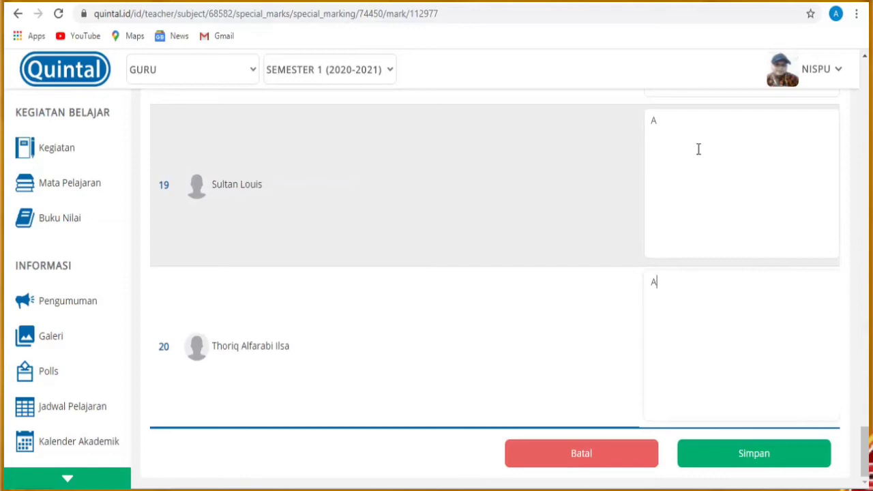
click(746, 455)
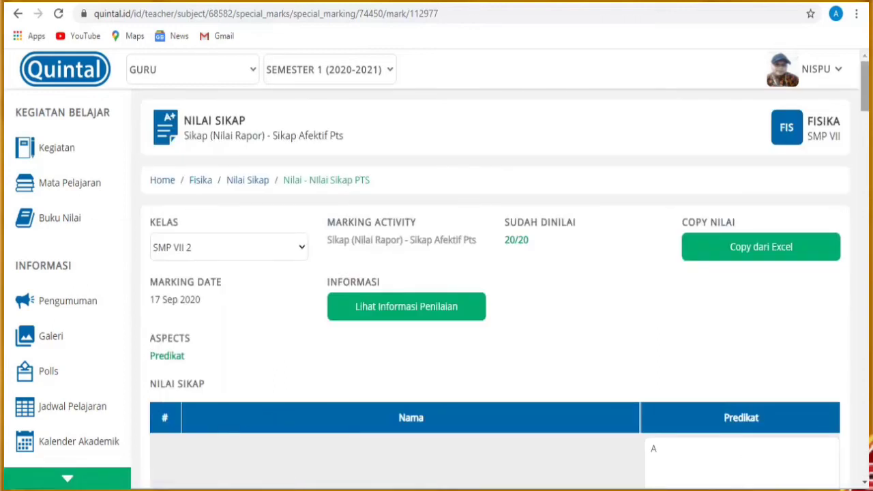
mouse_move(864, 86)
mouse_down()
mouse_move(865, 454)
mouse_move(864, 89)
mouse_up()
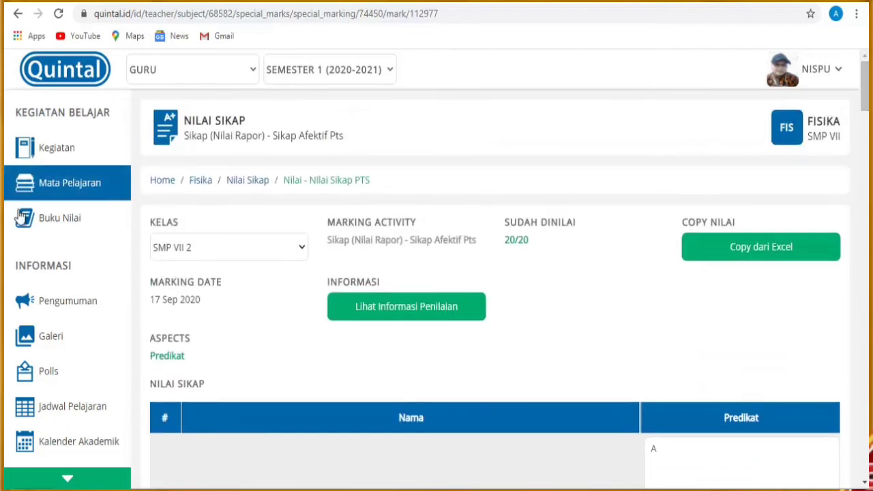
Step: Open the Buku Nilai for Fisika SMP VII 1, show its Sikap (Nilai Rapor) type and review the students' predicates
click(75, 224)
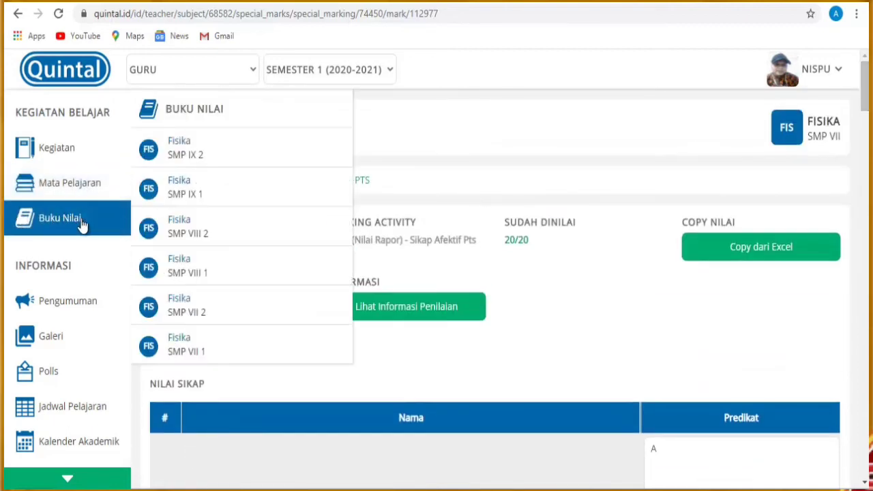
click(188, 349)
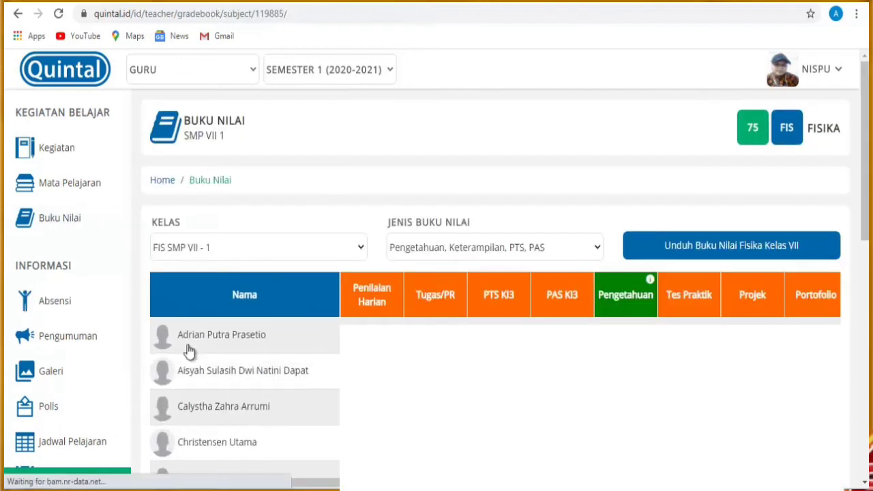
click(518, 248)
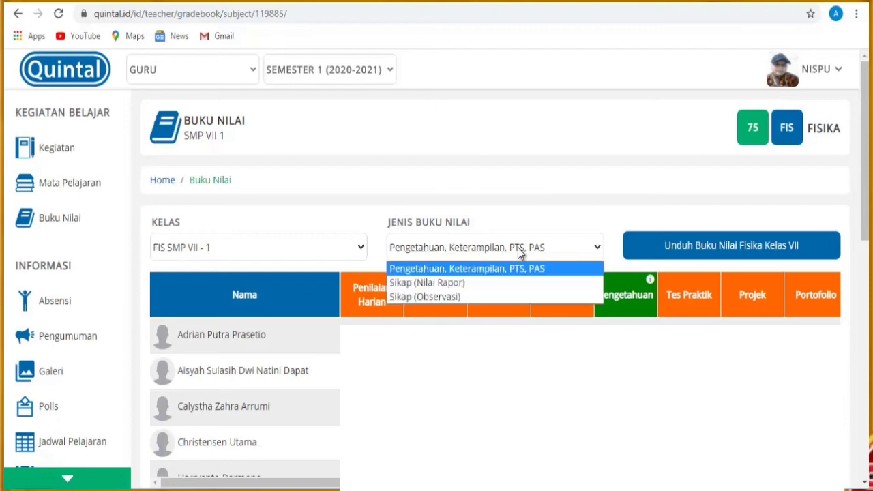
click(480, 282)
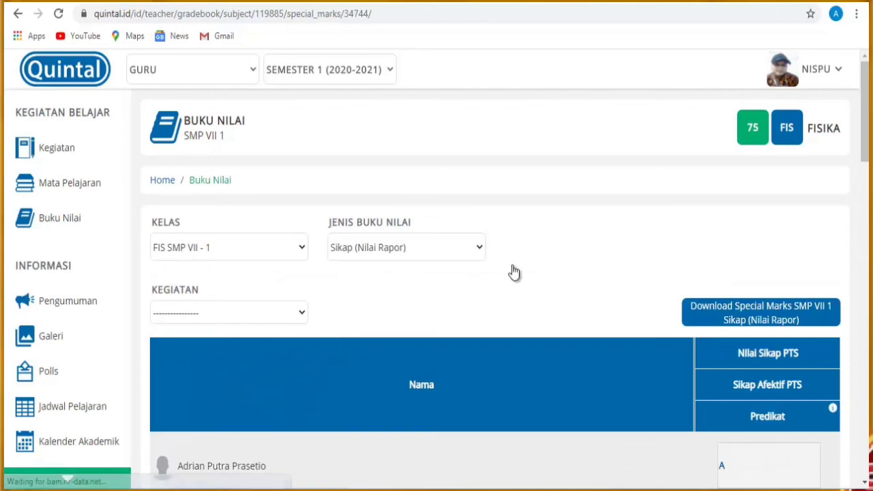
scroll(514, 271, down, 2)
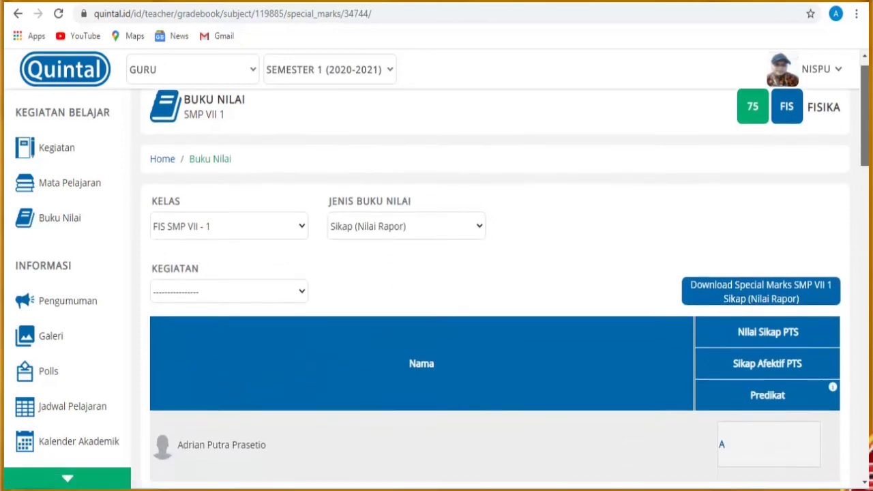
scroll(504, 273, down, 3)
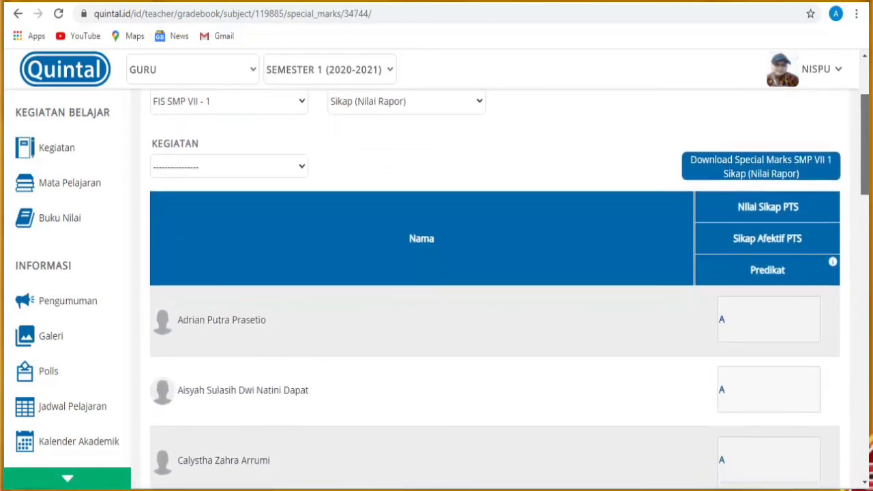
scroll(505, 272, down, 3)
scroll(505, 273, down, 7)
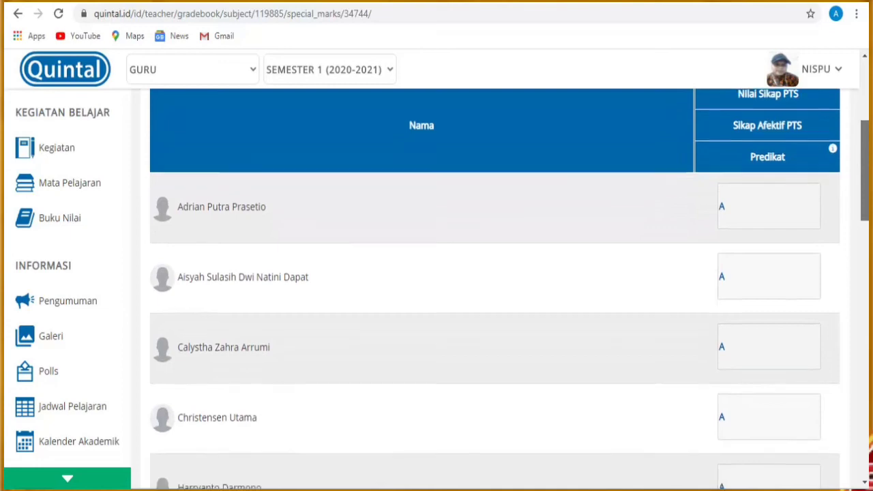
scroll(504, 273, down, 15)
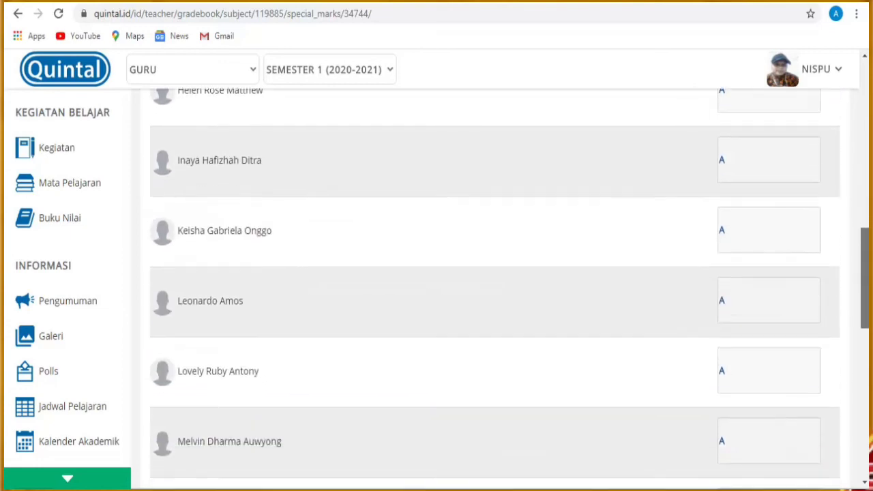
scroll(494, 286, down, 6)
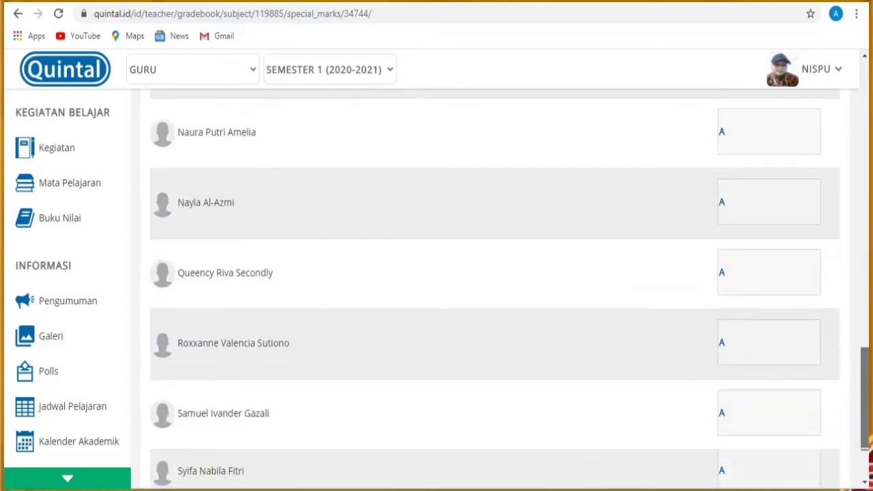
scroll(588, 136, up, 20)
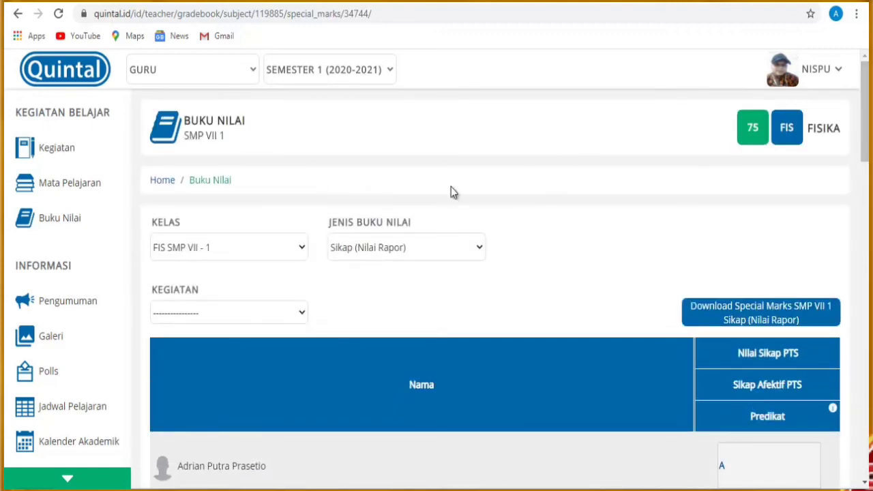
Step: Switch the gradebook to FIS SMP VII - 2, show Sikap (Nilai Rapor) and review every student's predicate
click(302, 246)
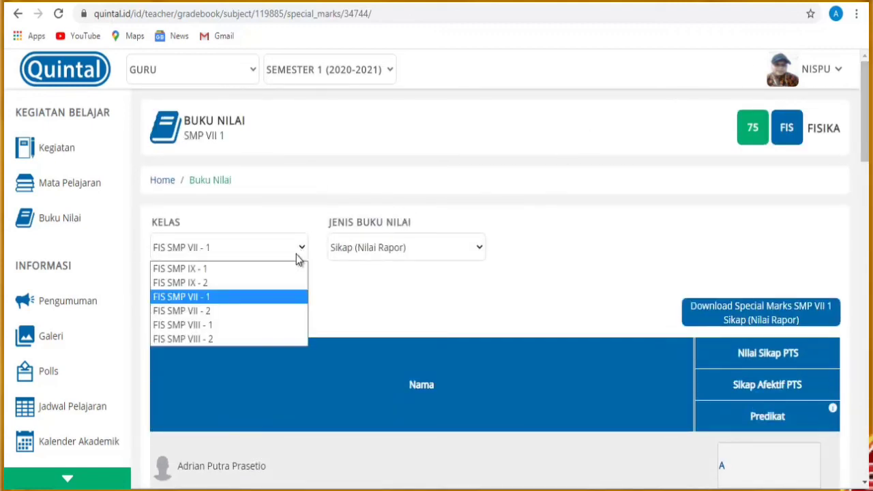
click(271, 310)
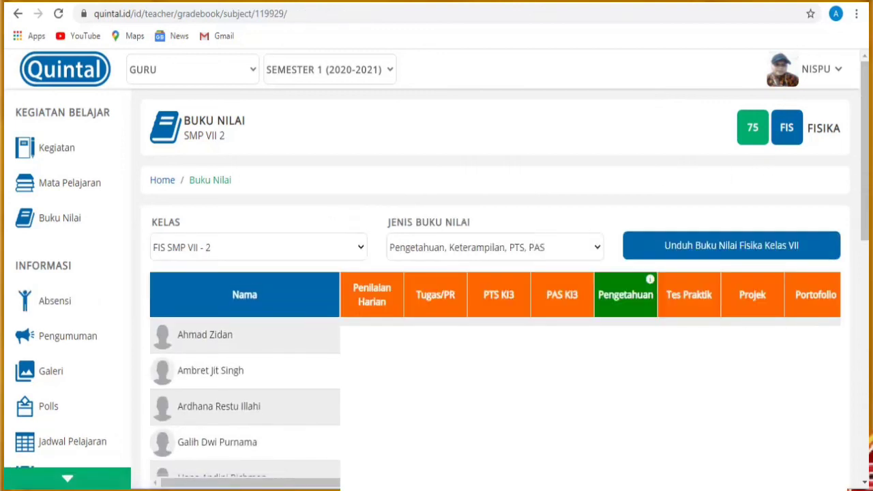
scroll(588, 201, down, 1)
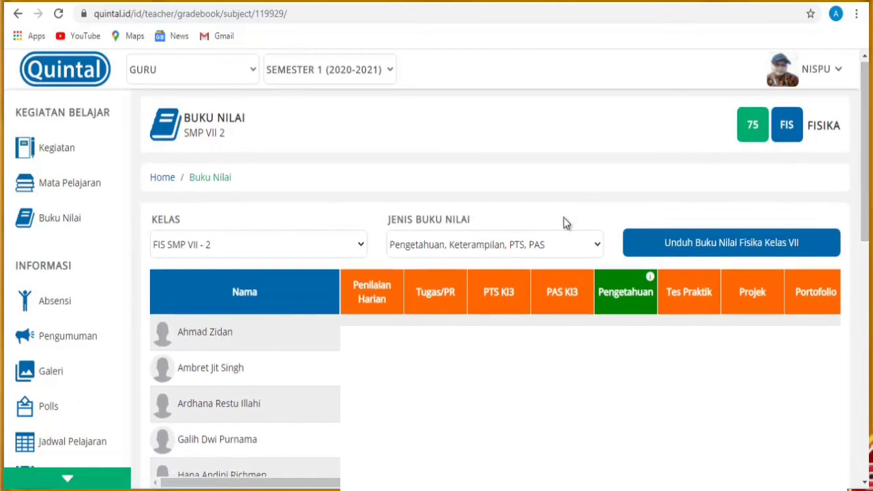
click(561, 246)
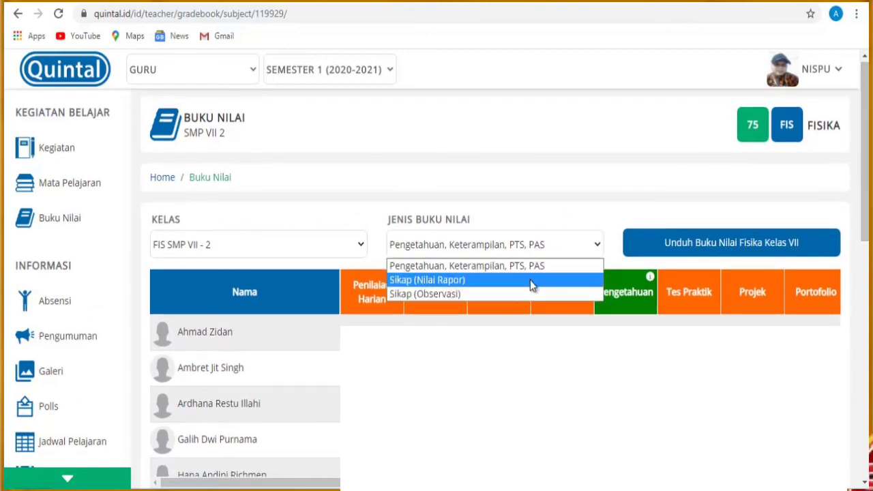
click(530, 279)
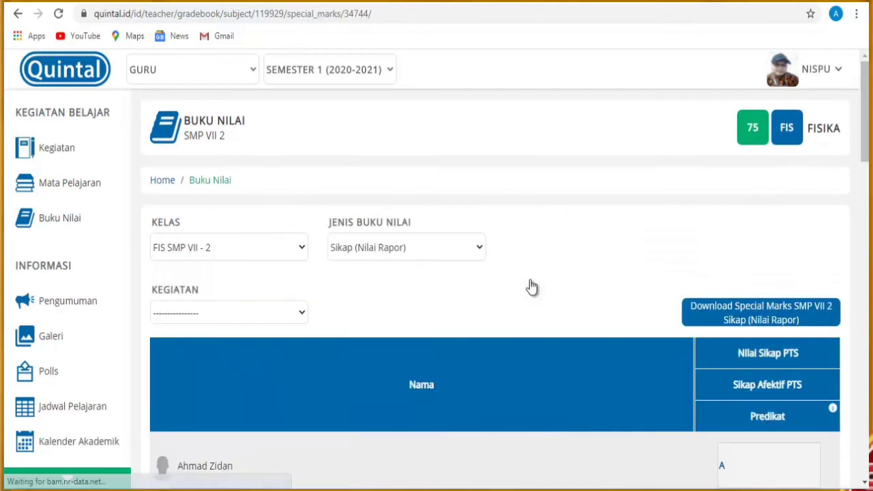
scroll(436, 307, down, 2)
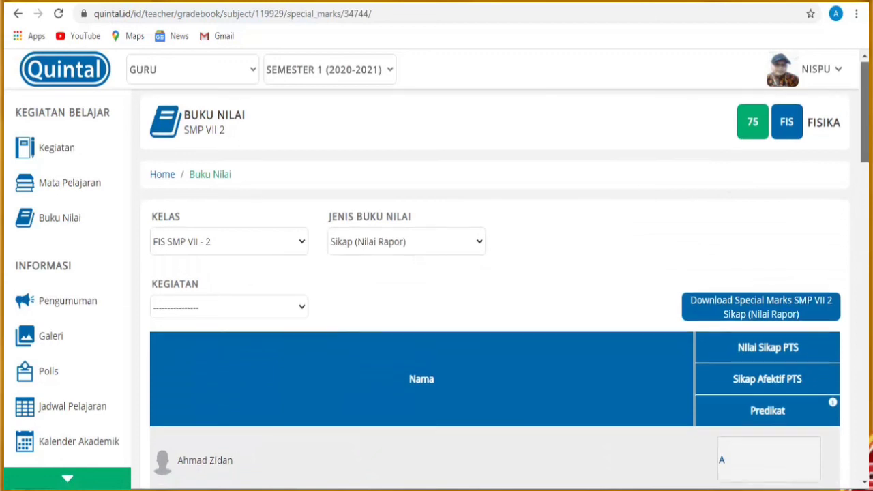
scroll(494, 288, down, 5)
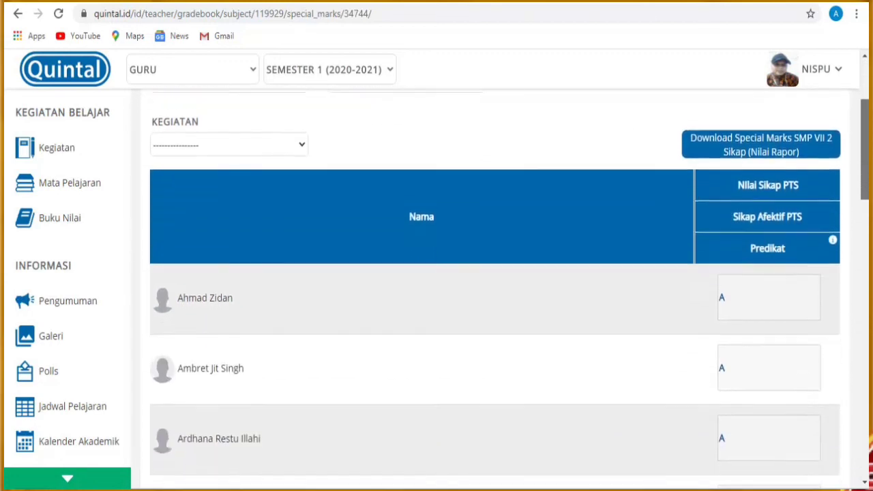
scroll(494, 288, down, 20)
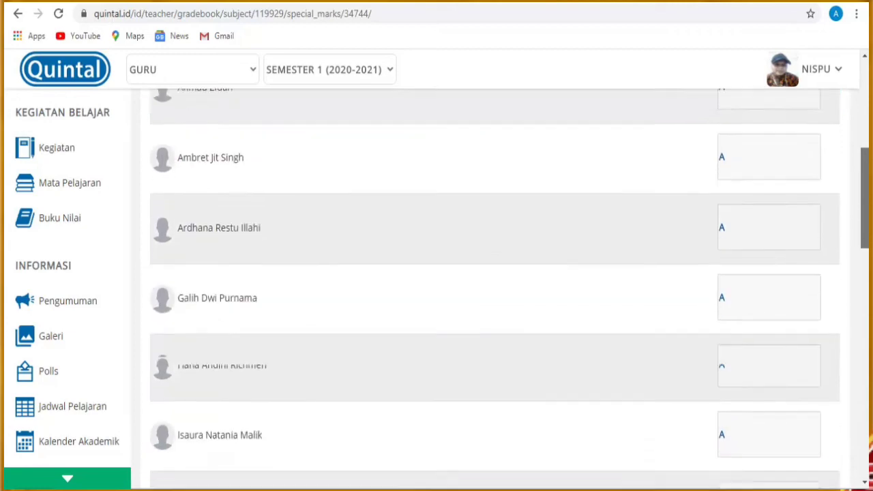
scroll(494, 288, down, 1)
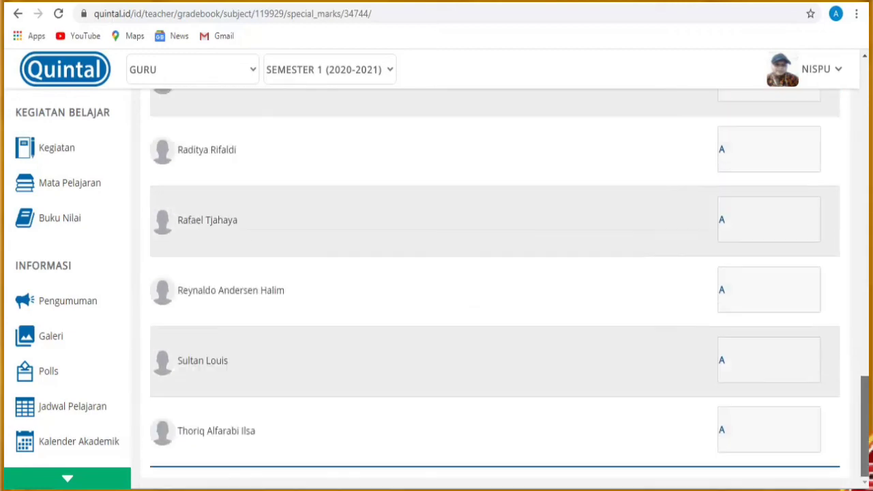